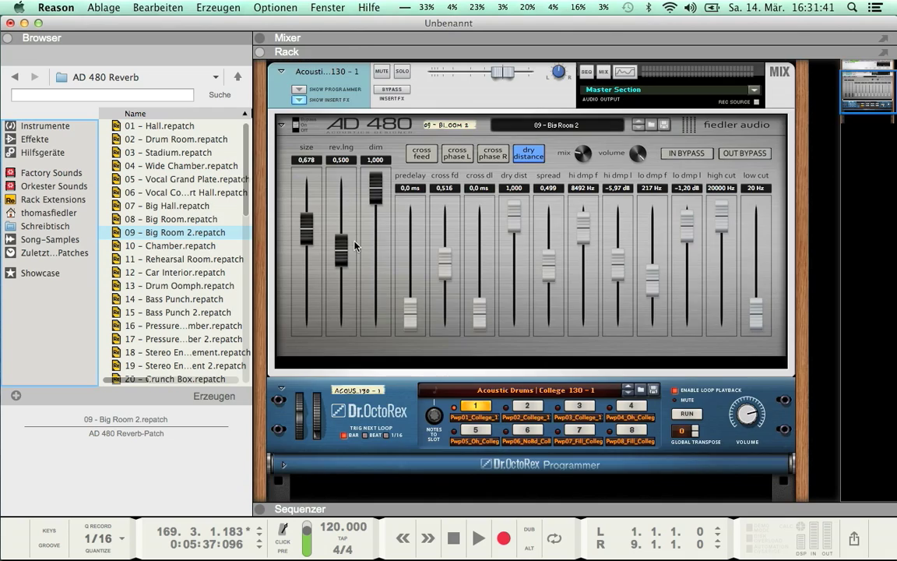
# Add a 4 Phase LFO from the utility devices and cable its output 01 to the AD 480 high cut CV input
pyautogui.click(26, 153)
pyautogui.scroll(-5, 171, 296)
pyautogui.moveTo(171, 354)
pyautogui.mouseDown()
pyautogui.moveTo(441, 502)
pyautogui.moveTo(467, 424)
pyautogui.mouseUp()
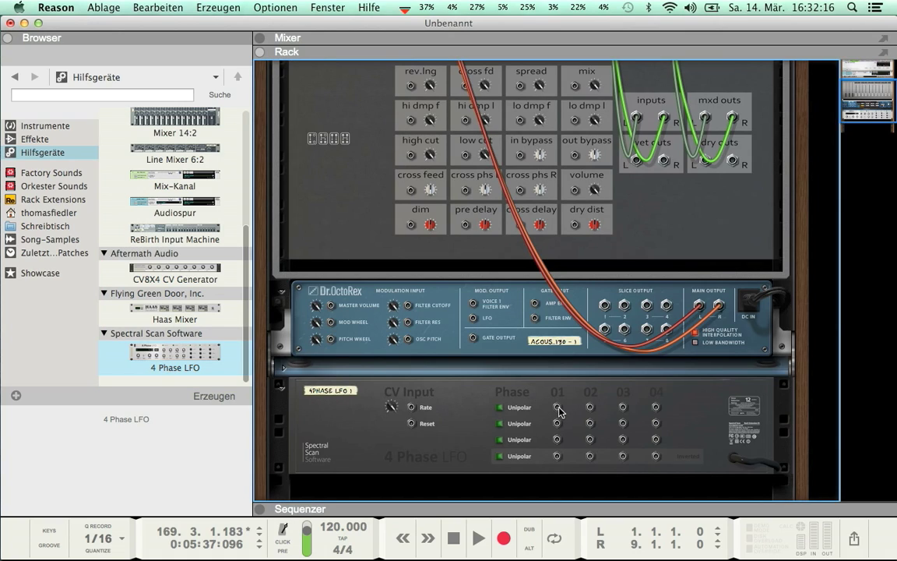
pyautogui.moveTo(559, 411); pyautogui.dragTo(411, 160)
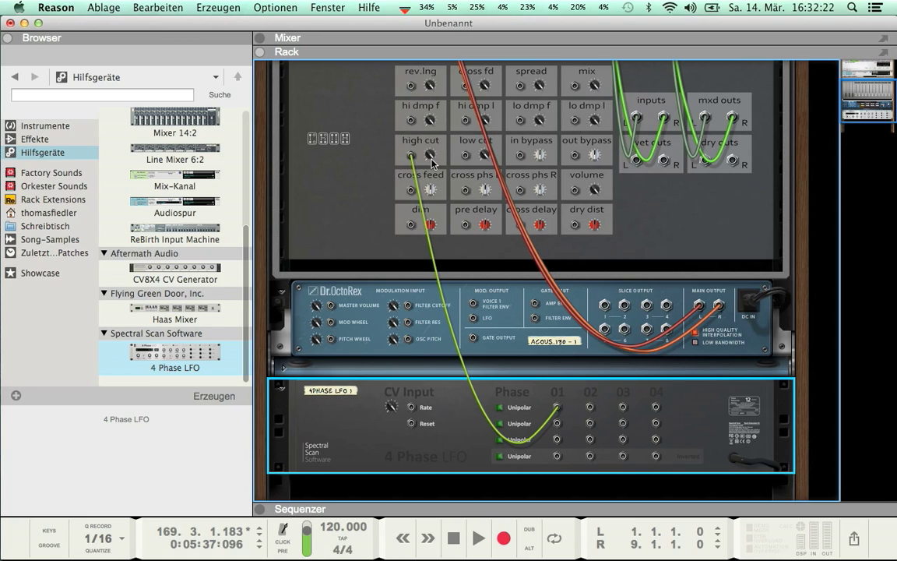
pyautogui.moveTo(432, 162)
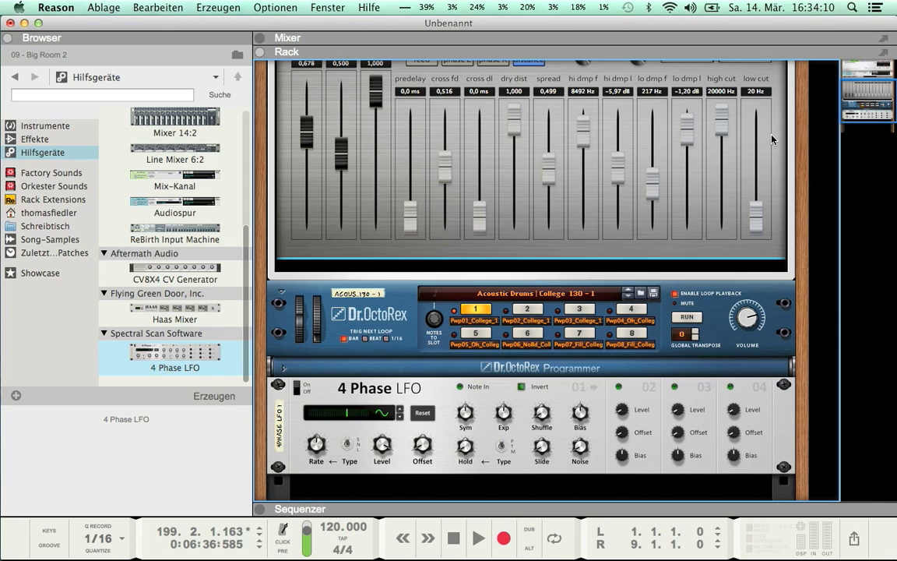
# Play the song, lowering the AD 480 high cut to about 721 Hz while checking the rear cabling
pyautogui.press('space')
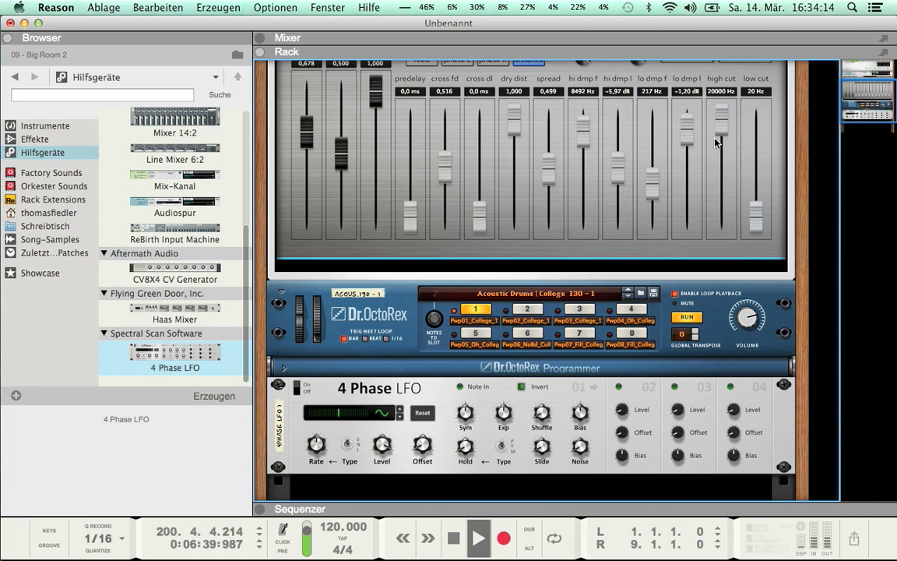
pyautogui.moveTo(721, 134); pyautogui.dragTo(729, 174)
pyautogui.press('Tab')
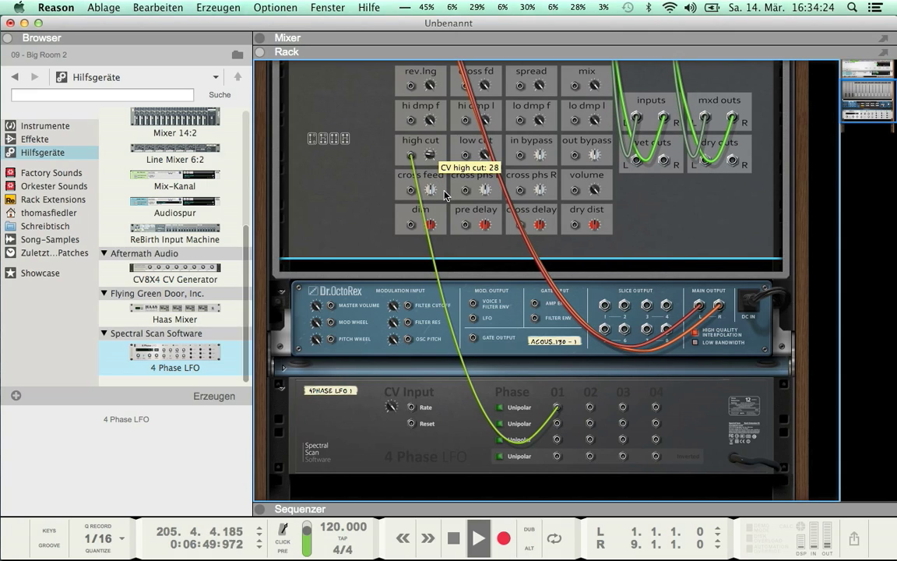
pyautogui.press('Tab')
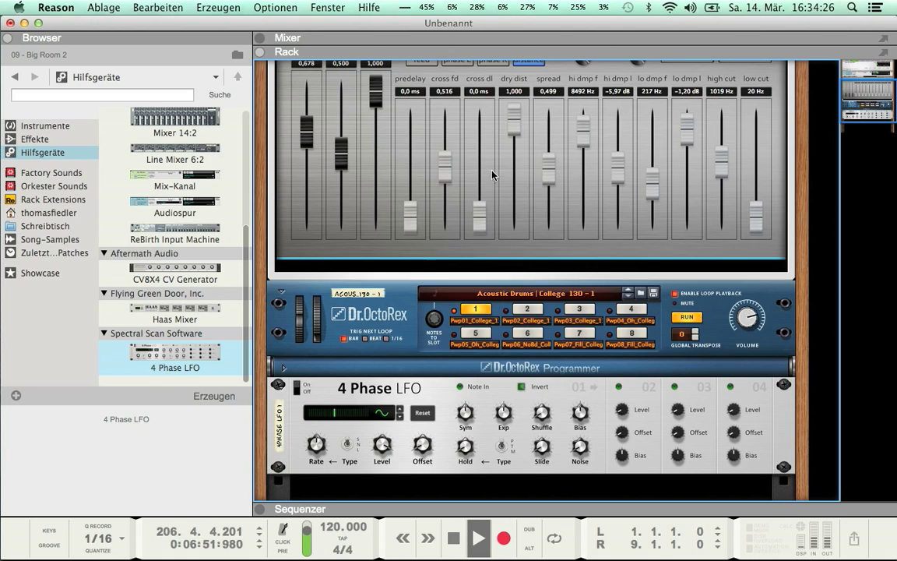
pyautogui.moveTo(722, 162)
pyautogui.mouseDown()
pyautogui.moveTo(717, 195)
pyautogui.moveTo(731, 134)
pyautogui.moveTo(723, 174)
pyautogui.mouseUp()
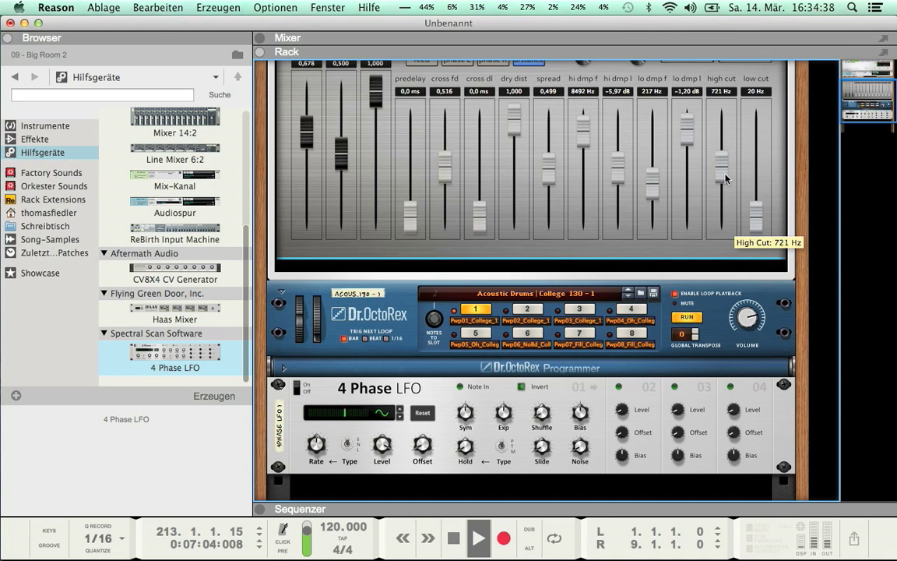
pyautogui.press('space')
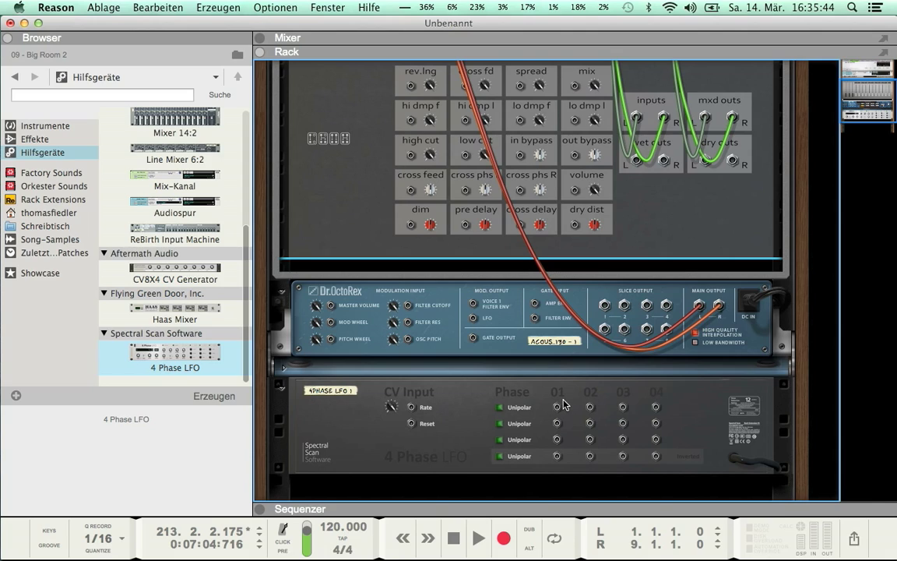
# Move the LFO output 01 cable to the out bypass CV input and lower the reverb mix to 0,751
pyautogui.moveTo(559, 408); pyautogui.dragTo(576, 156)
pyautogui.press('Tab')
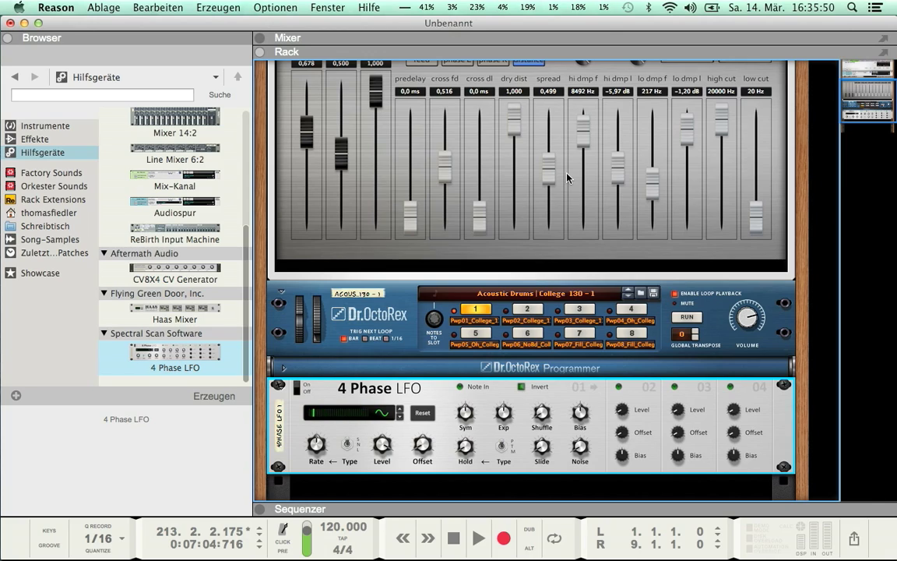
pyautogui.press('space')
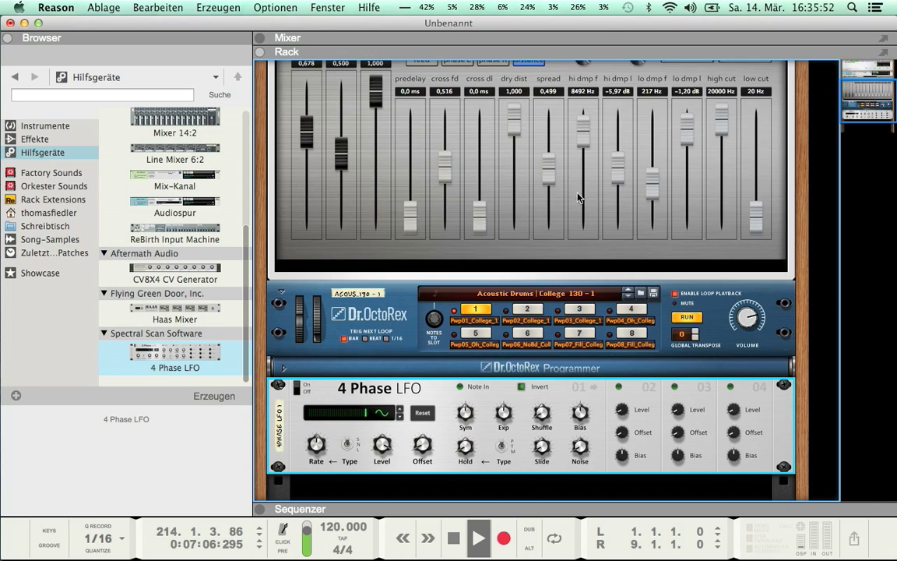
pyautogui.scroll(3, 535, 179)
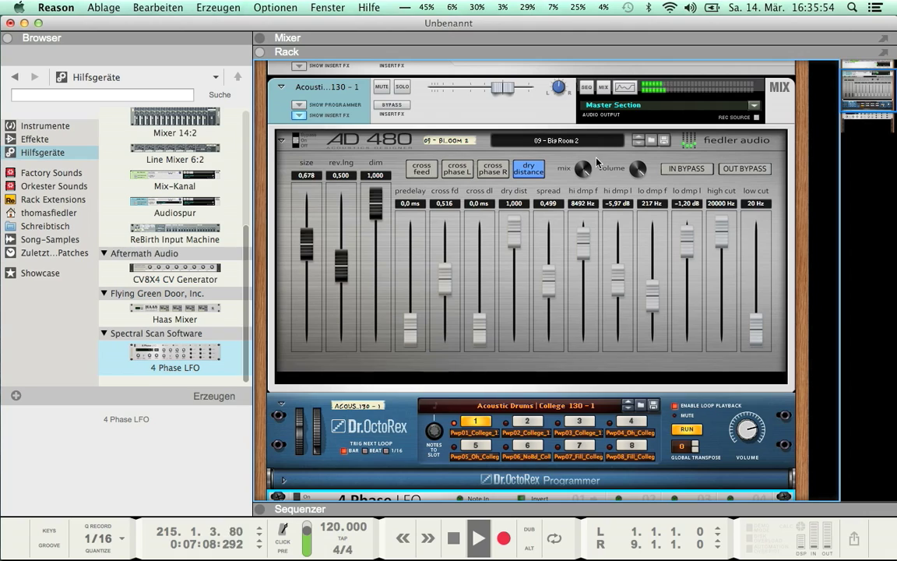
pyautogui.moveTo(583, 169); pyautogui.dragTo(588, 184)
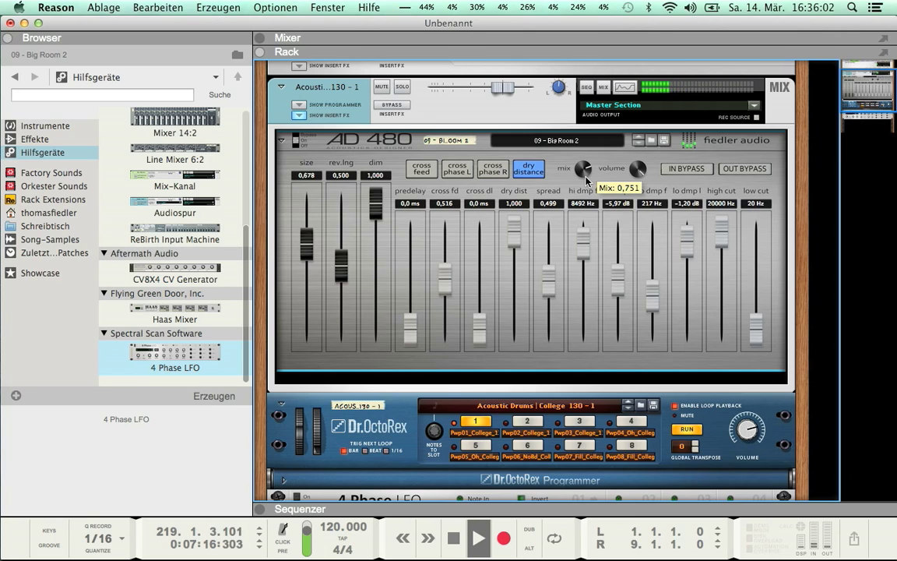
pyautogui.press('Tab')
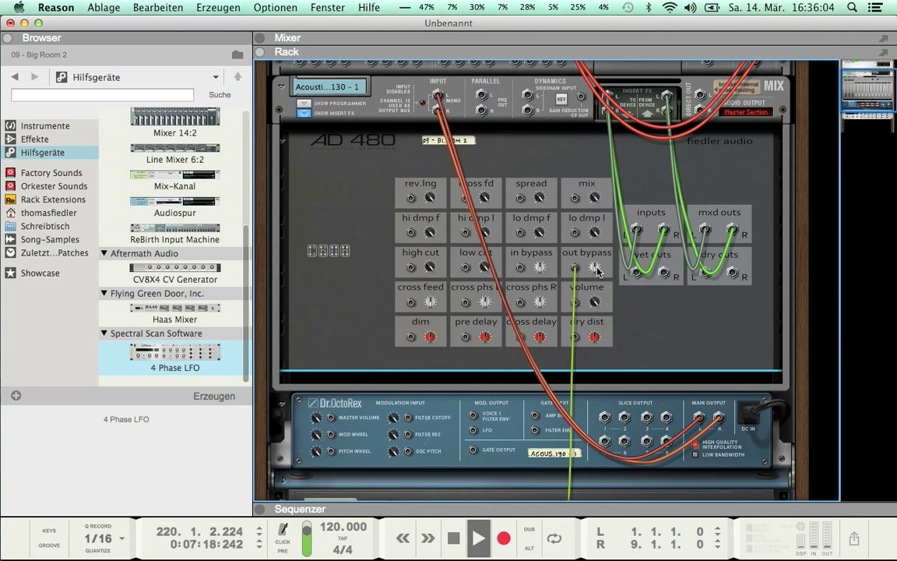
# Experiment with the out bypass CV trim, trying -0,872 and positive values before easing it back down
pyautogui.moveTo(598, 268); pyautogui.dragTo(599, 280)
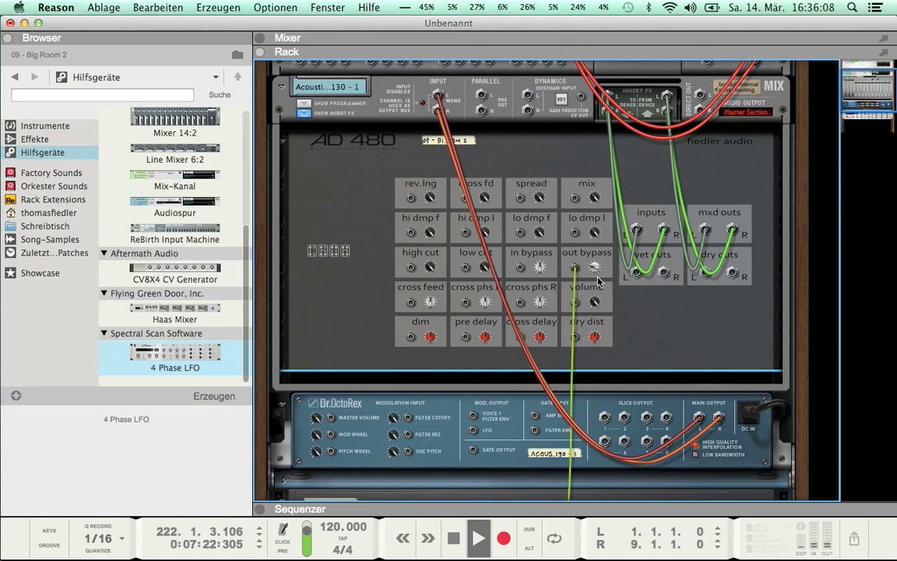
pyautogui.moveTo(594, 277)
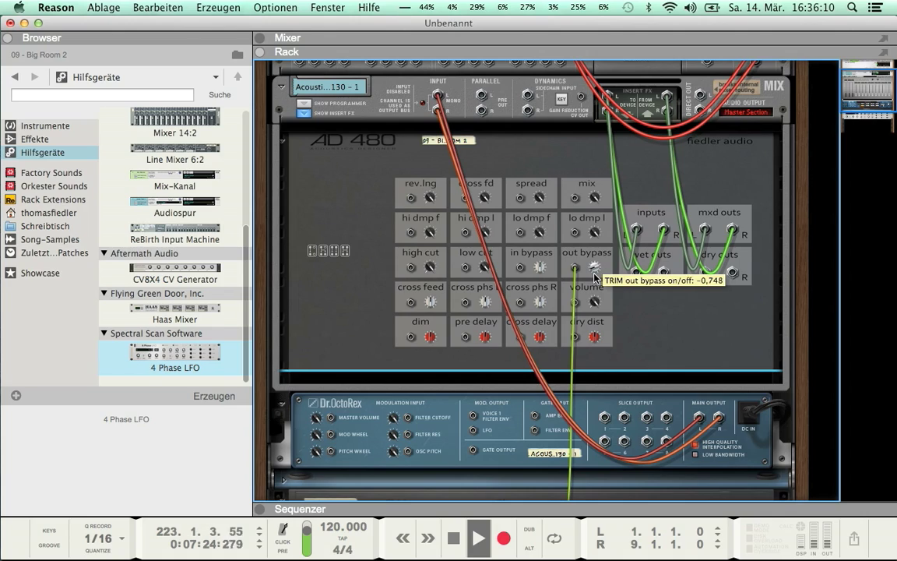
pyautogui.moveTo(595, 277); pyautogui.dragTo(595, 277)
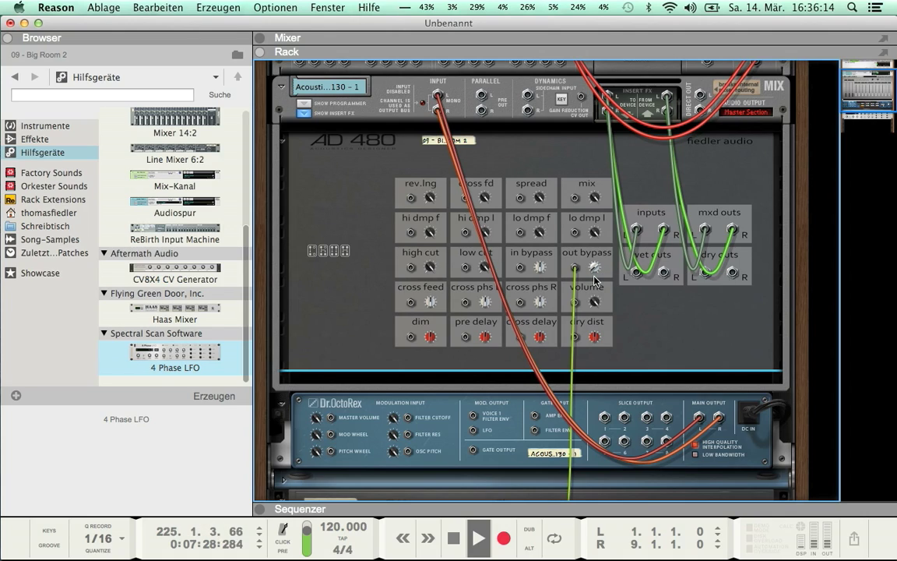
pyautogui.moveTo(597, 274); pyautogui.dragTo(612, 230)
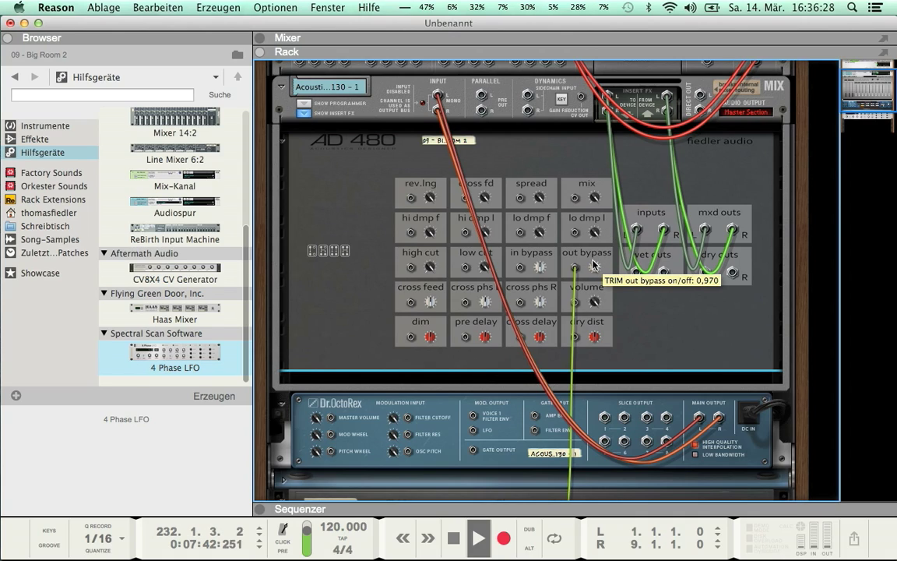
pyautogui.moveTo(595, 267); pyautogui.dragTo(595, 289)
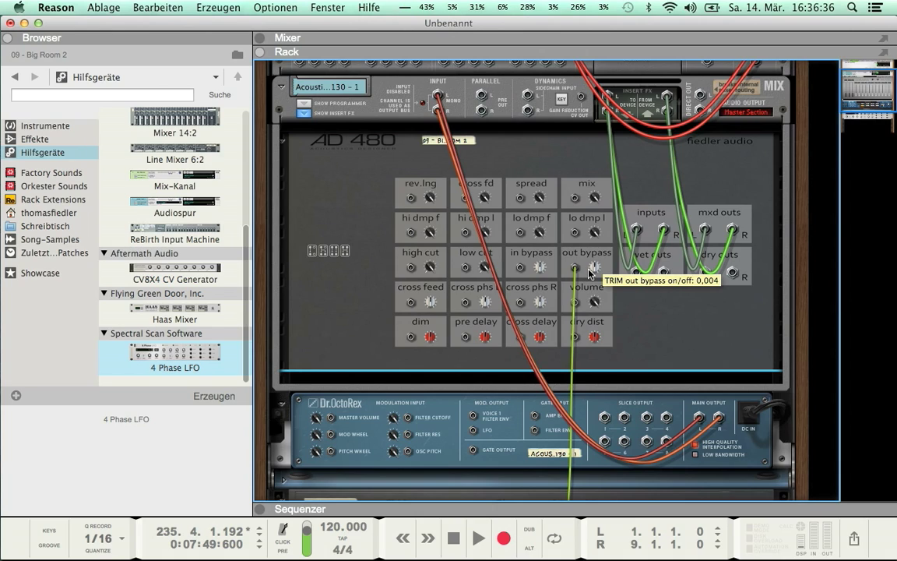
# Repatch the LFO cable to the AD 480 dim CV jack and load patch '31 – Please Modulate Dim'
pyautogui.scroll(-3, 590, 274)
pyautogui.moveTo(575, 155); pyautogui.dragTo(412, 227)
pyautogui.press('Tab')
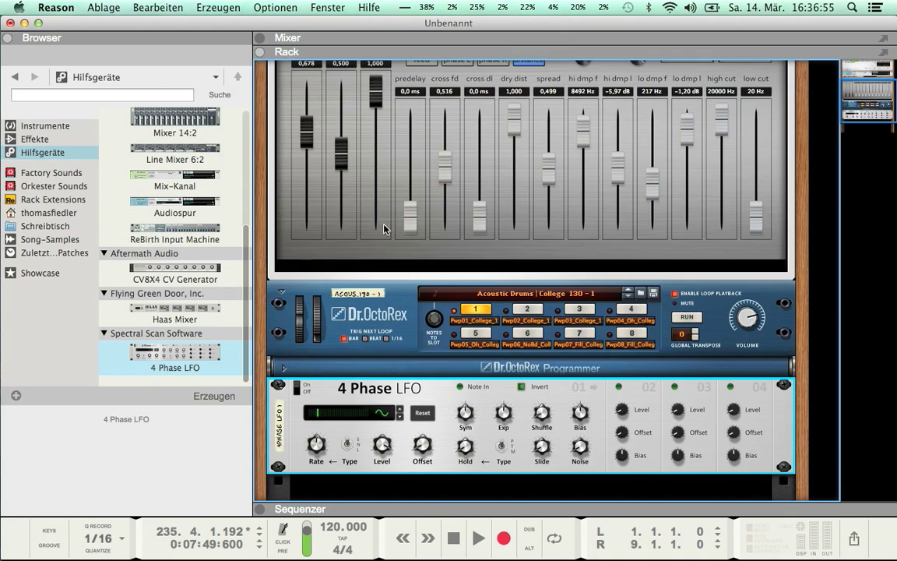
pyautogui.scroll(2, 285, 251)
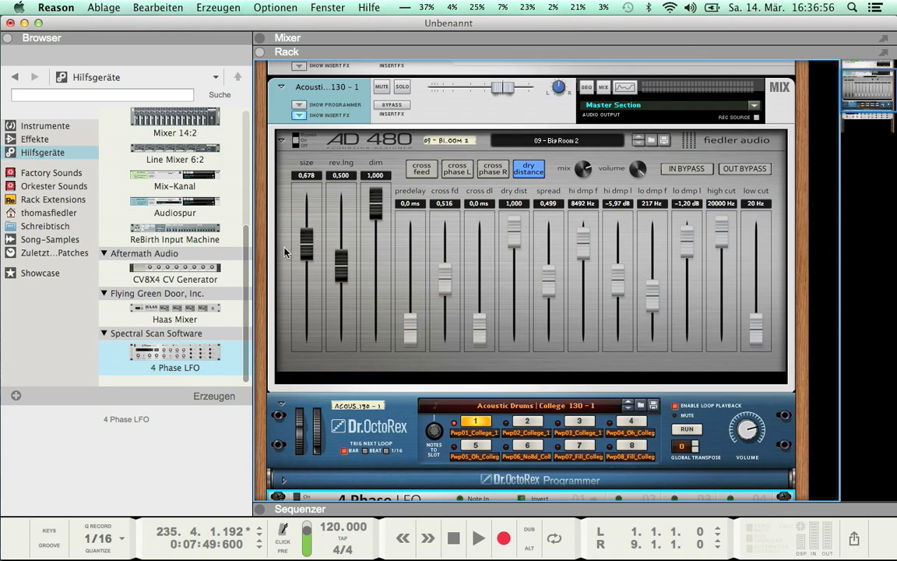
pyautogui.click(537, 139)
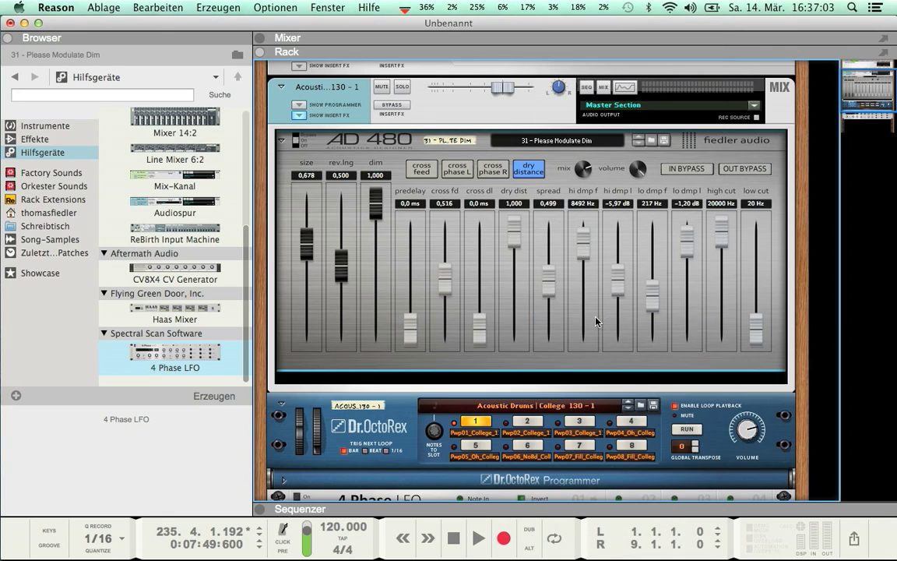
pyautogui.press('super+r')
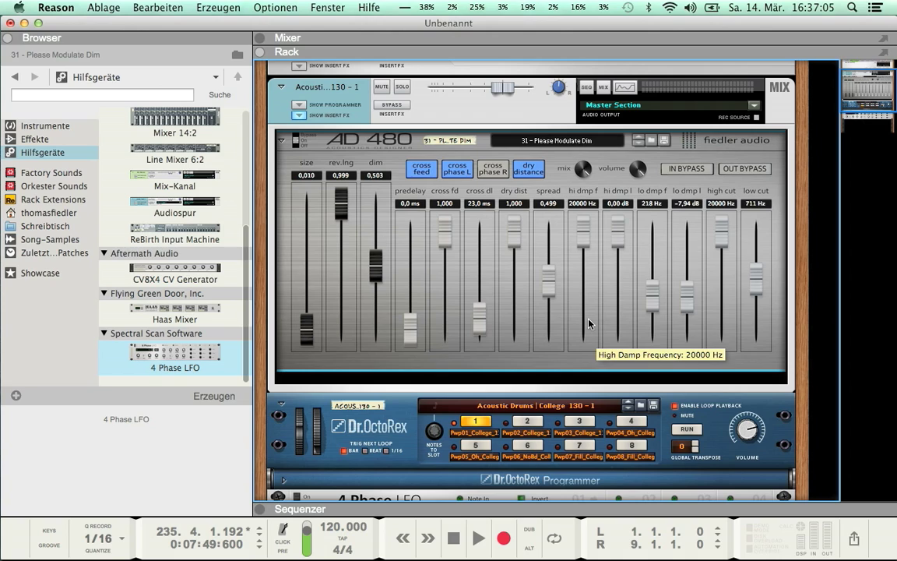
pyautogui.press('Tab')
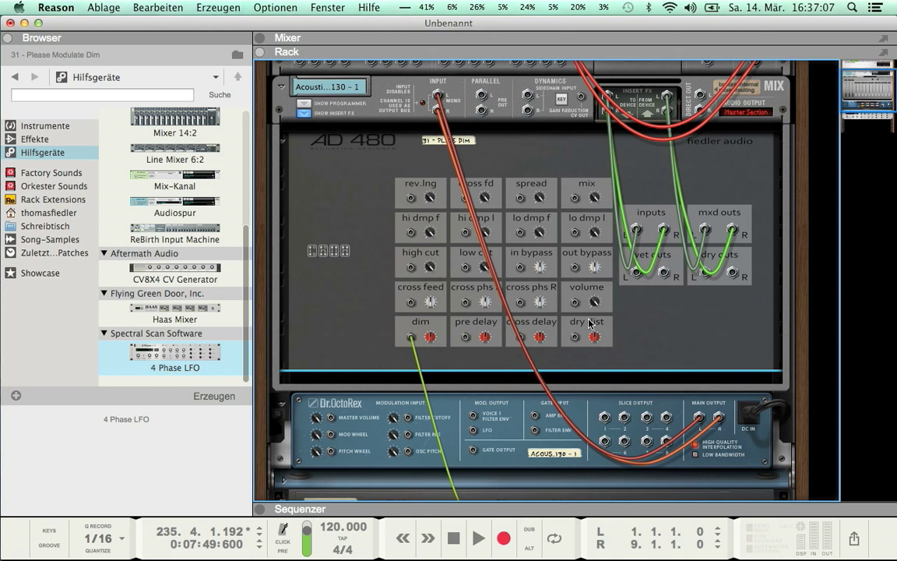
# Start playback and turn up the AD 480 dim CV trim on the rear panel
pyautogui.press('space')
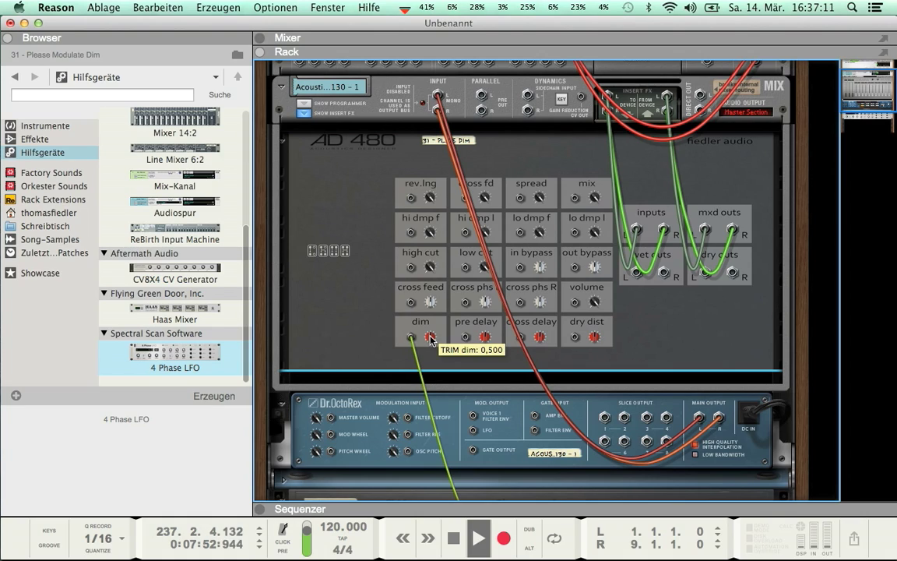
pyautogui.moveTo(431, 340)
pyautogui.mouseDown()
pyautogui.moveTo(442, 315)
pyautogui.moveTo(446, 350)
pyautogui.mouseUp()
# Adjust the AD 480 mix knob and dim fader on the front panel during playback
pyautogui.press('Tab')
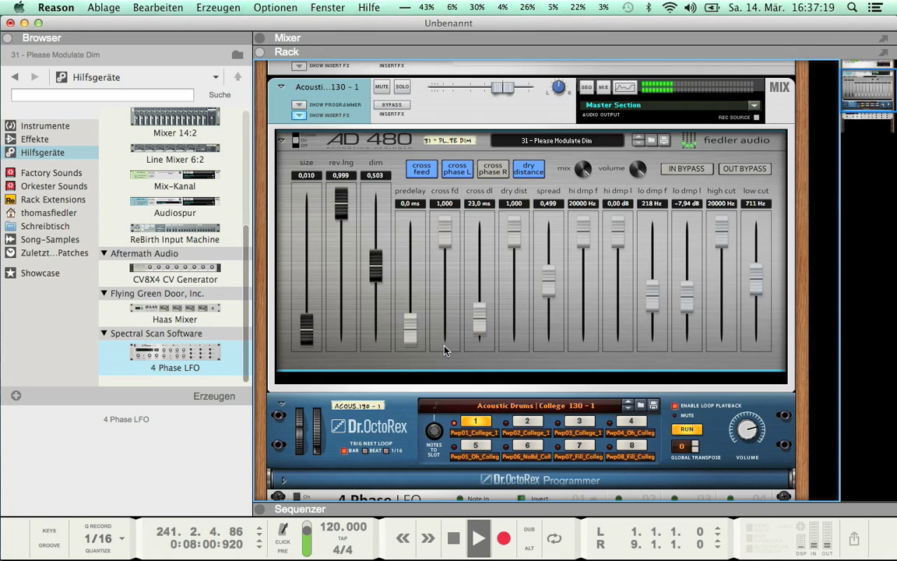
pyautogui.moveTo(589, 174); pyautogui.dragTo(588, 198)
pyautogui.moveTo(392, 273)
pyautogui.mouseDown()
pyautogui.moveTo(396, 219)
pyautogui.moveTo(391, 320)
pyautogui.moveTo(391, 273)
pyautogui.mouseUp()
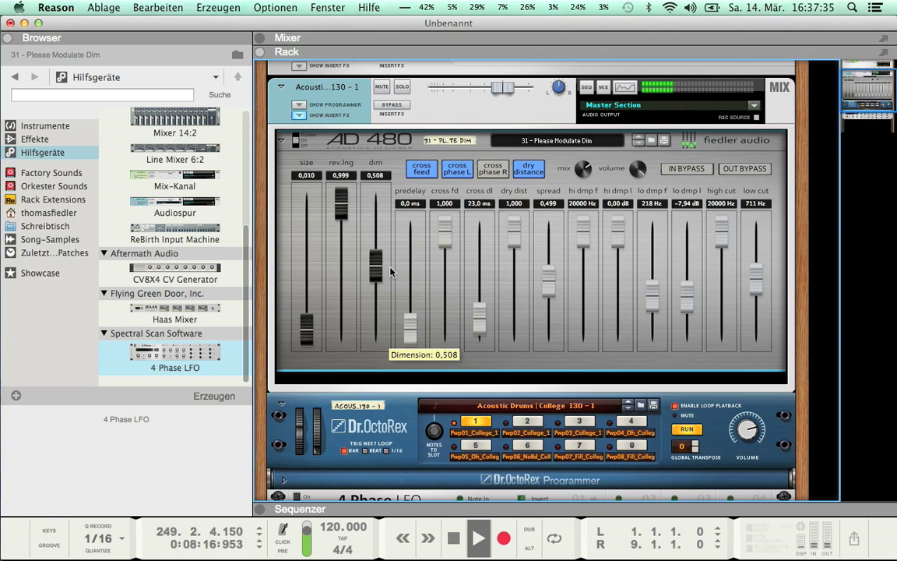
# Raise the reverb size to 0,363 and shorten the reverb length to 0,804
pyautogui.moveTo(341, 215); pyautogui.dragTo(342, 222)
pyautogui.moveTo(307, 326); pyautogui.dragTo(311, 313)
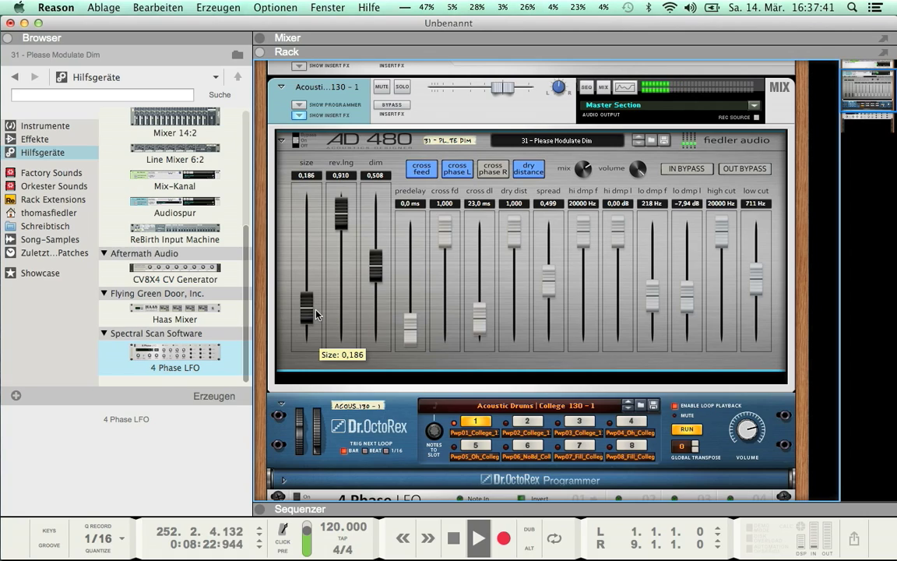
pyautogui.moveTo(317, 314); pyautogui.dragTo(315, 282)
pyautogui.moveTo(341, 211); pyautogui.dragTo(348, 240)
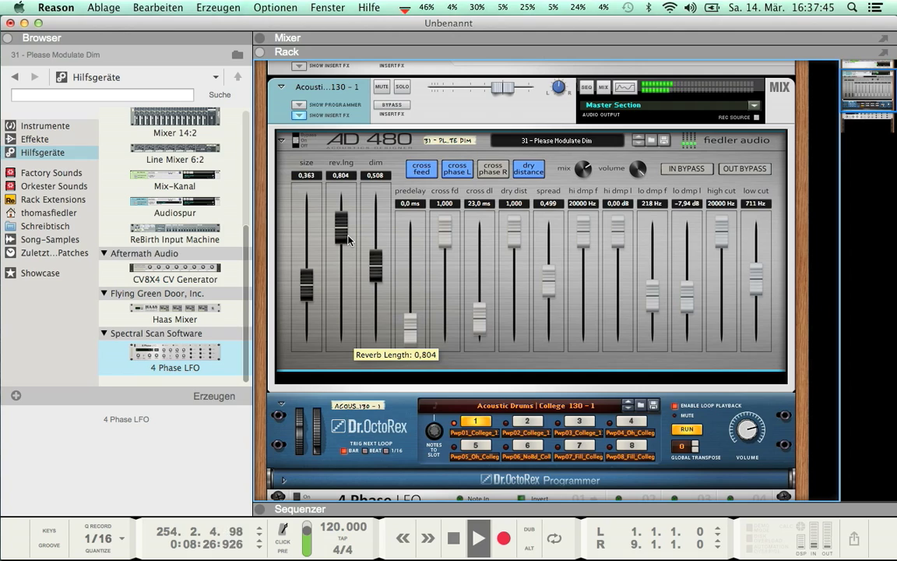
pyautogui.press('Tab')
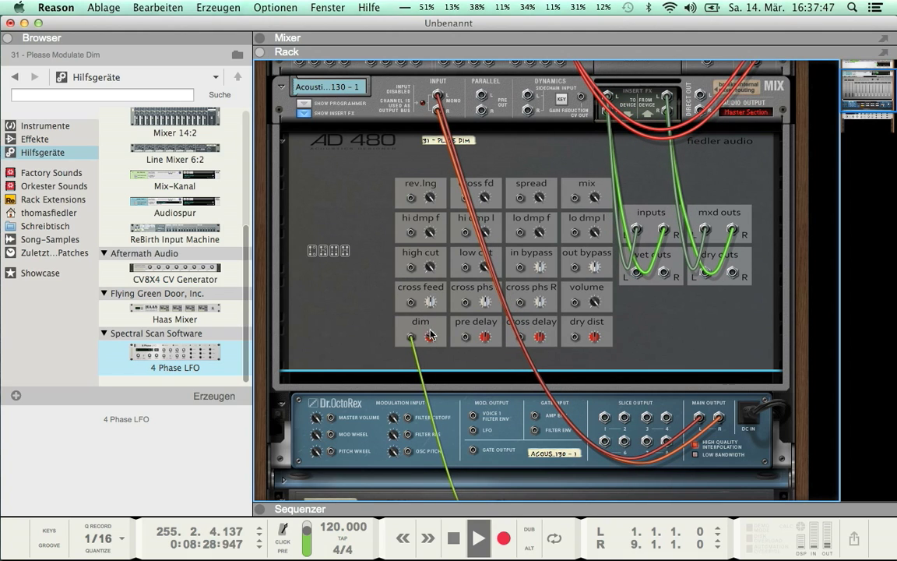
# Set the dim CV trim to about 0,469 and bring the 4 Phase LFO's front panel into view
pyautogui.moveTo(436, 342); pyautogui.dragTo(433, 330)
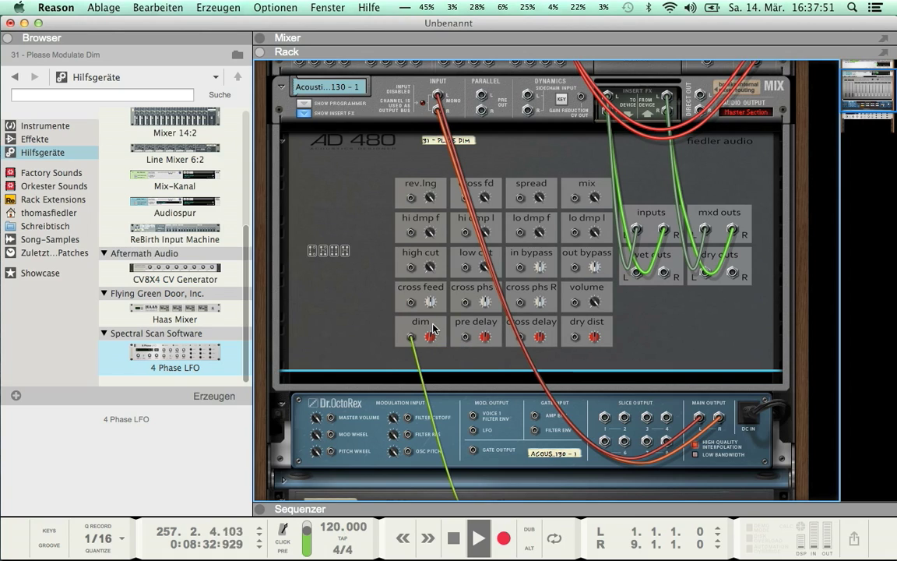
pyautogui.press('Tab')
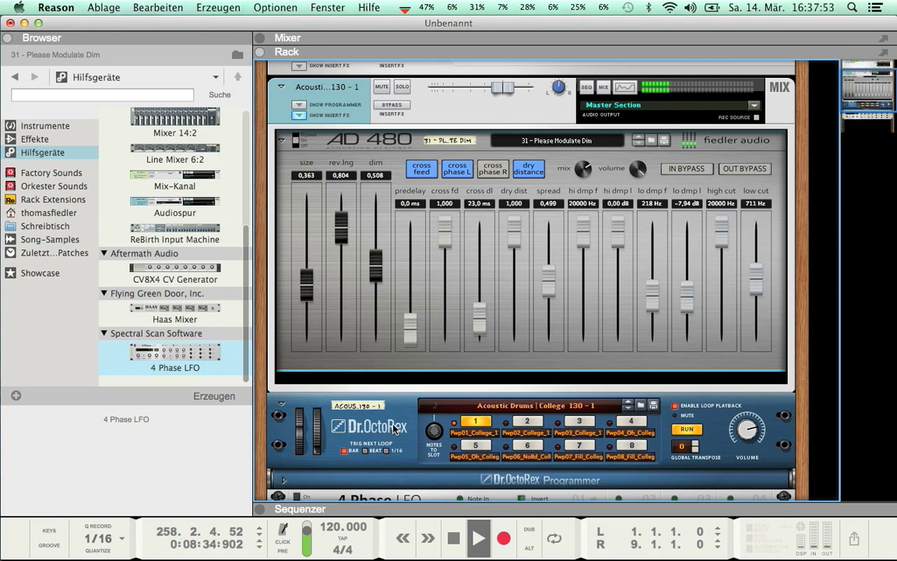
pyautogui.scroll(-3, 395, 428)
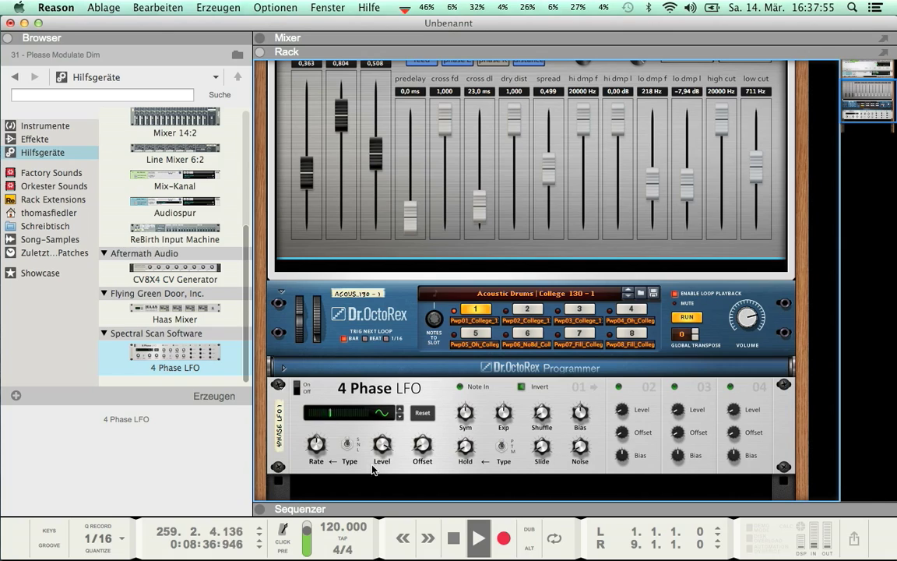
# Set the 4 Phase LFO rate to 1/8T and stop the transport
pyautogui.moveTo(316, 443); pyautogui.dragTo(324, 448)
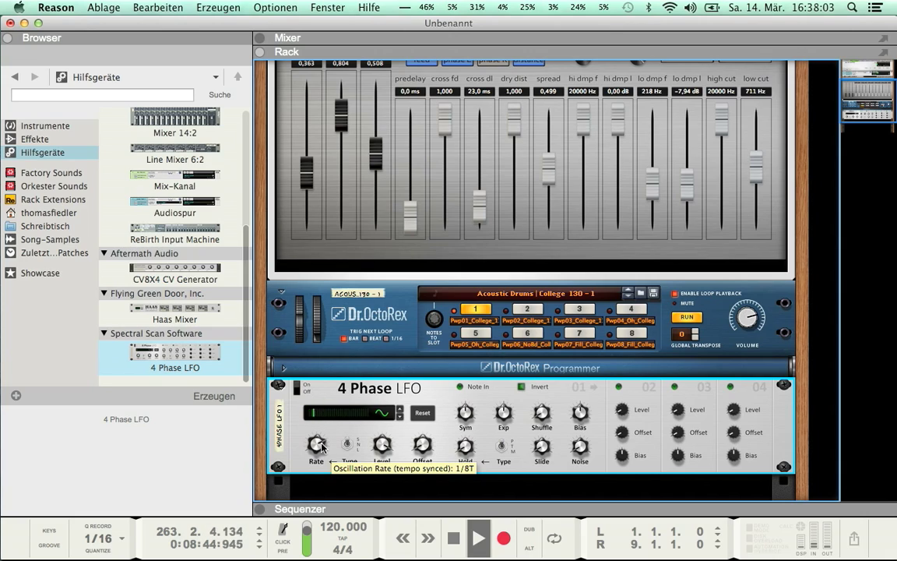
pyautogui.press('space')
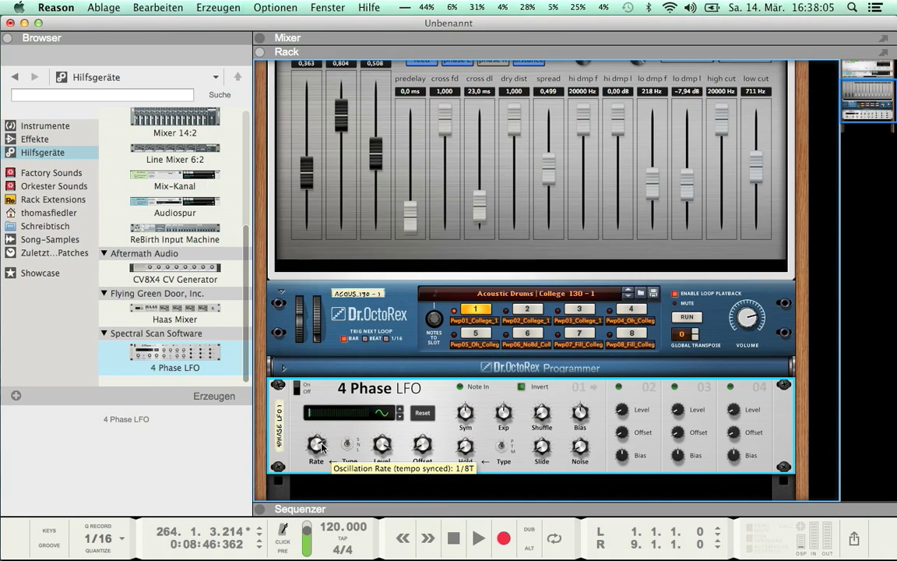